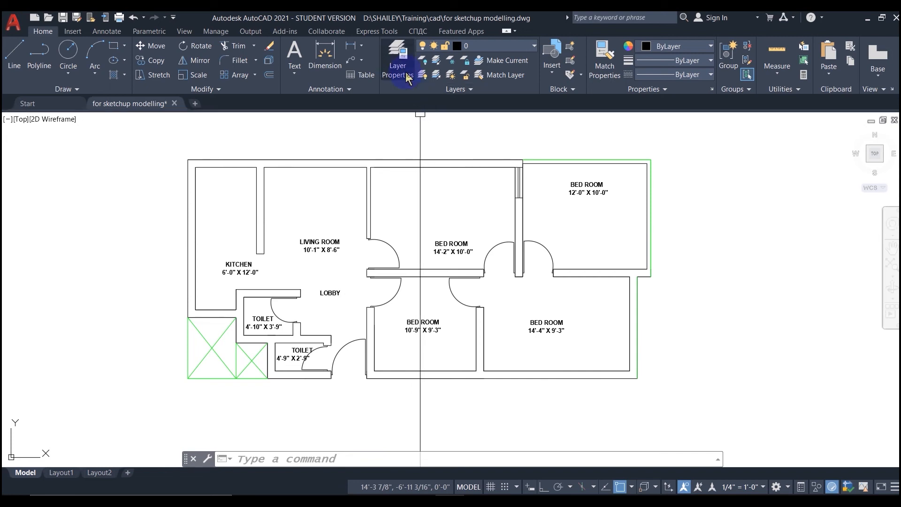
Delete the hatch and text layers from the drawing's layer list
{"action": "left_click", "coordinate": [398, 61]}
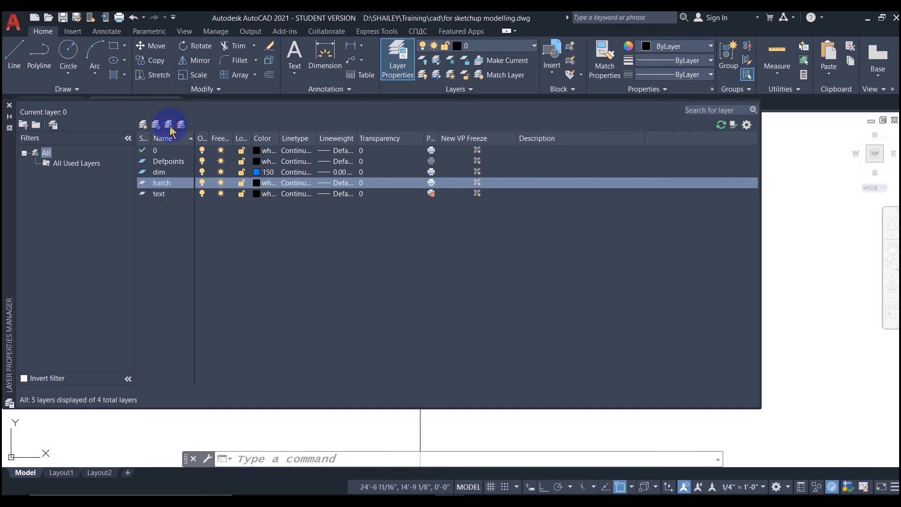
{"action": "left_click", "coordinate": [161, 194], "text": "shift"}
{"action": "left_click", "coordinate": [168, 126]}
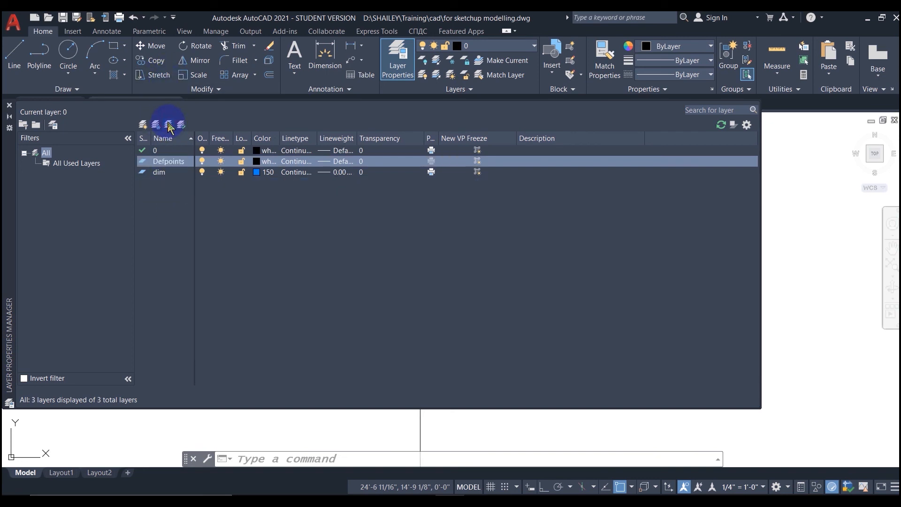
{"action": "left_click", "coordinate": [9, 105]}
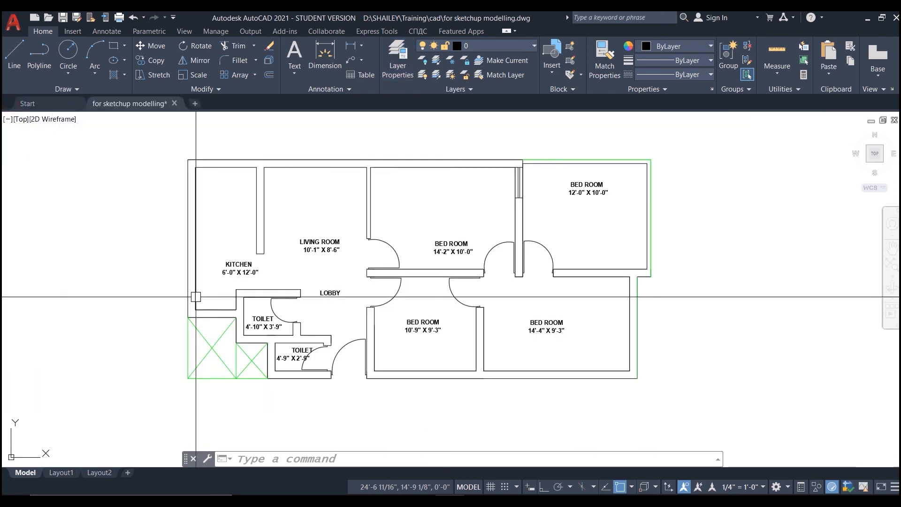
Move the entire floor plan from the outer corner of the green crossed shaft to the origin at 0,0
{"action": "left_click", "coordinate": [137, 150]}
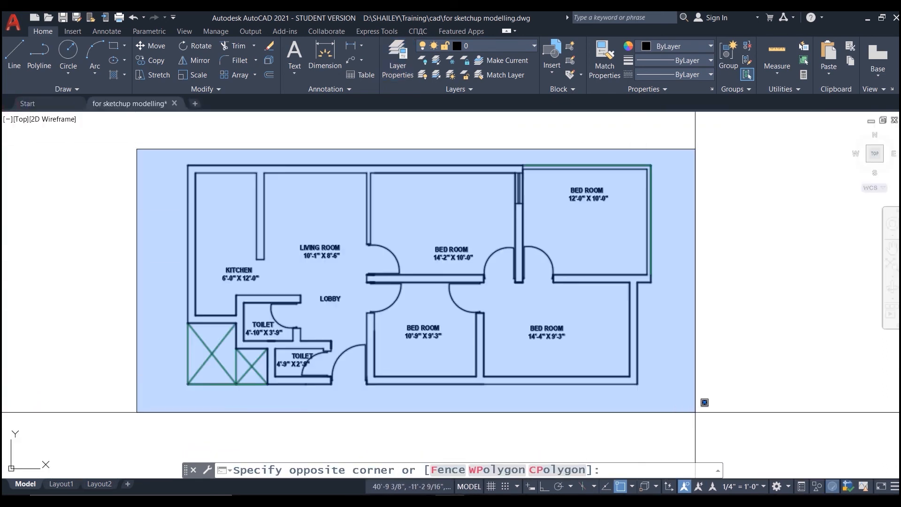
{"action": "left_click", "coordinate": [683, 404]}
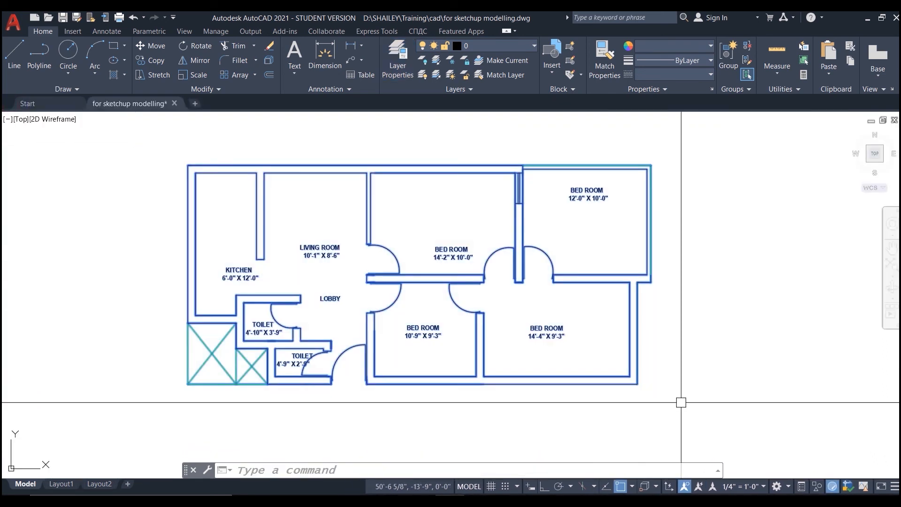
{"action": "type", "text": "M"}
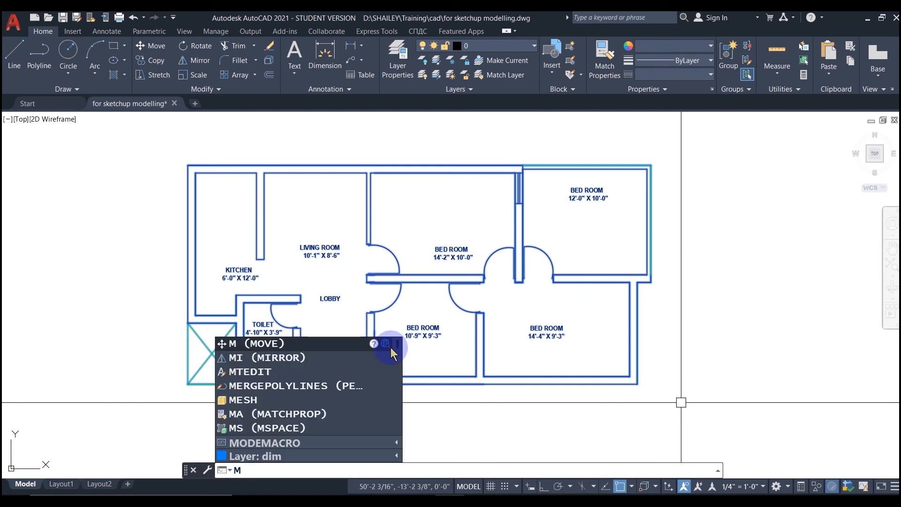
{"action": "left_click", "coordinate": [254, 345]}
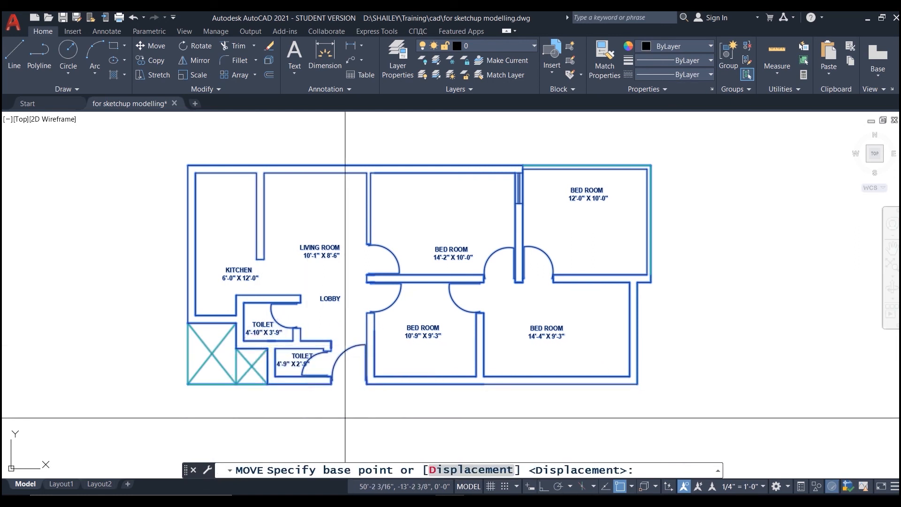
{"action": "left_click", "coordinate": [188, 384]}
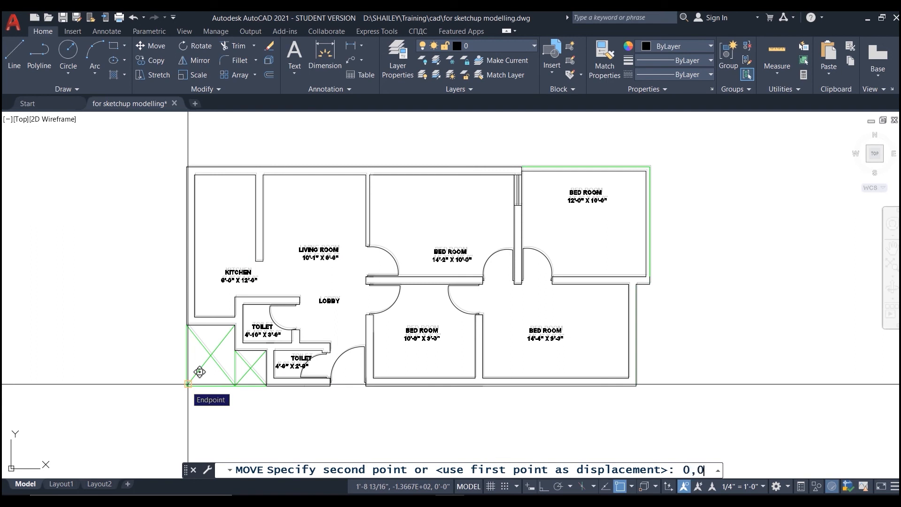
{"action": "type", "text": "0,0"}
{"action": "key", "text": "Return"}
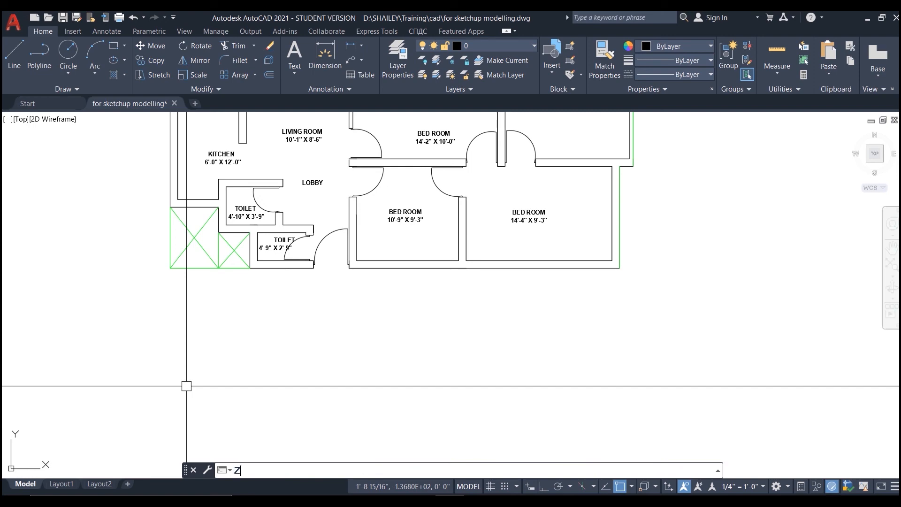
{"action": "type", "text": "Z"}
{"action": "key", "text": "Return"}
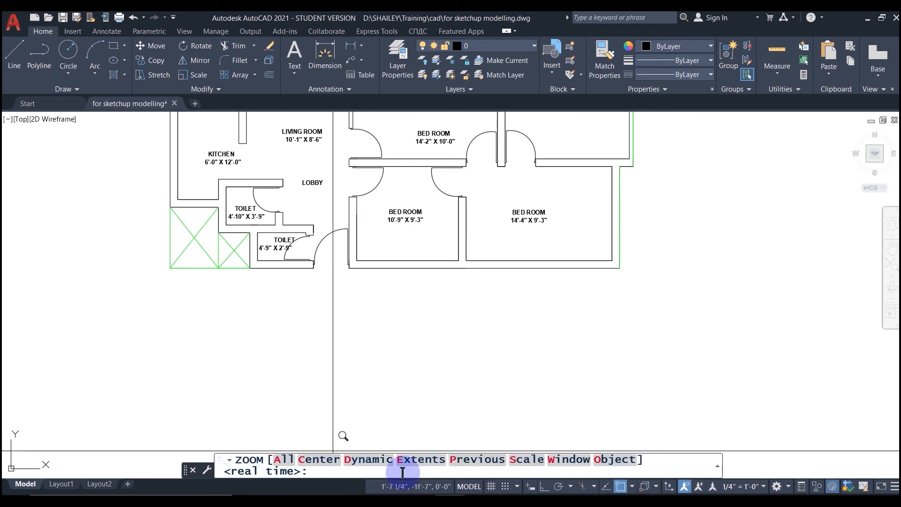
{"action": "left_click", "coordinate": [421, 459]}
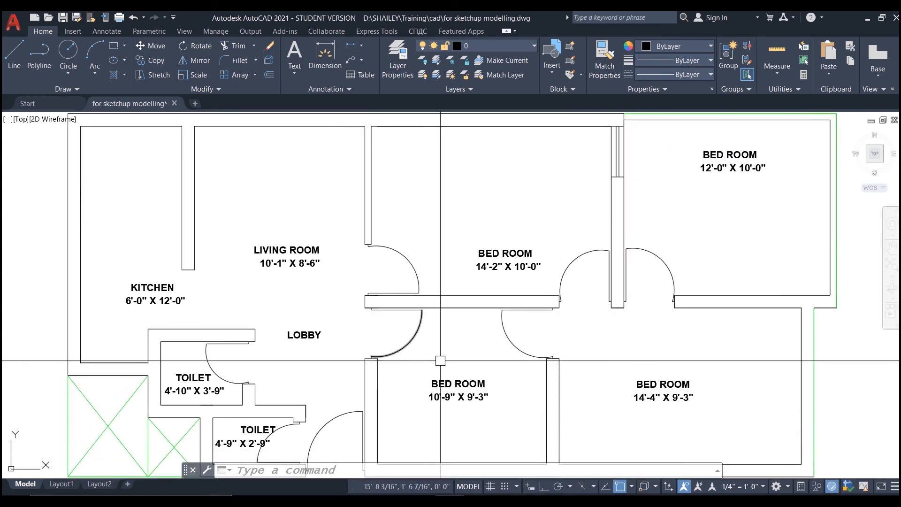
{"action": "scroll", "coordinate": [434, 239], "scroll_direction": "down", "scroll_amount": 2}
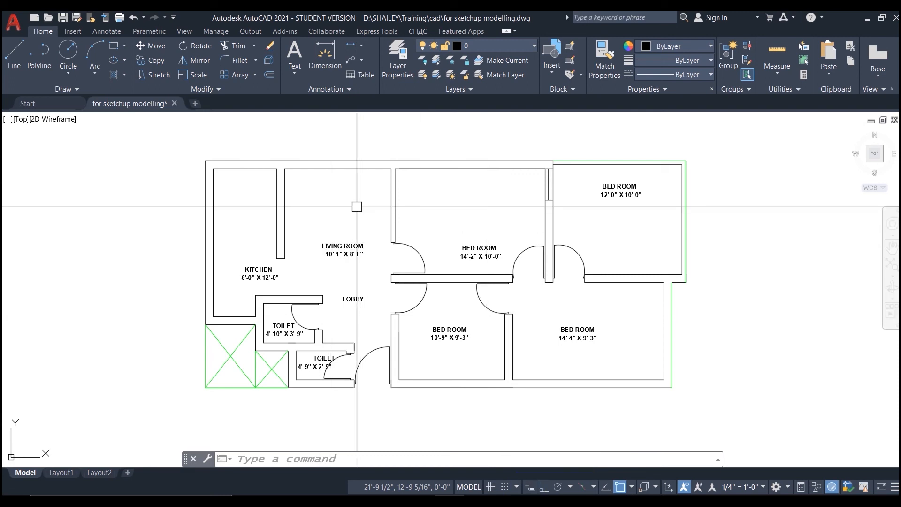
Check the drawing's length units and insertion scale, and accept the existing unit settings
{"action": "type", "text": "UN"}
{"action": "key", "text": "Return"}
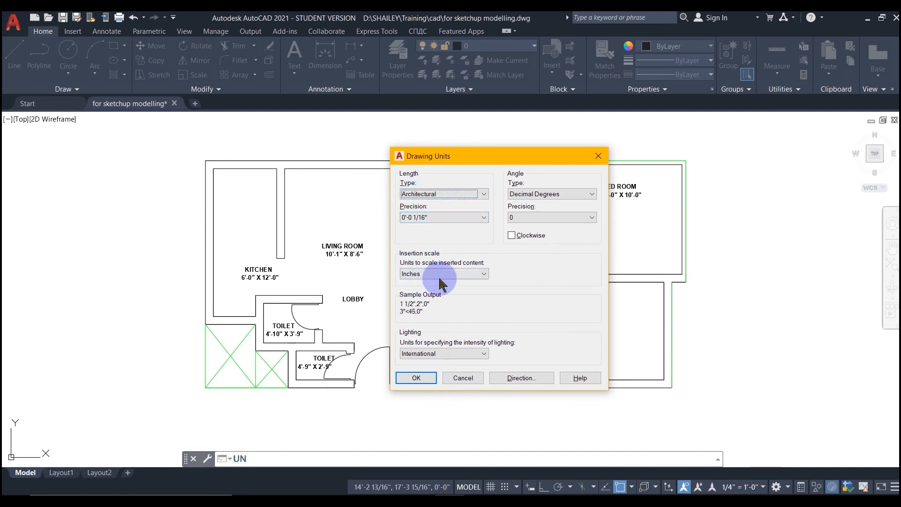
{"action": "left_click", "coordinate": [416, 379]}
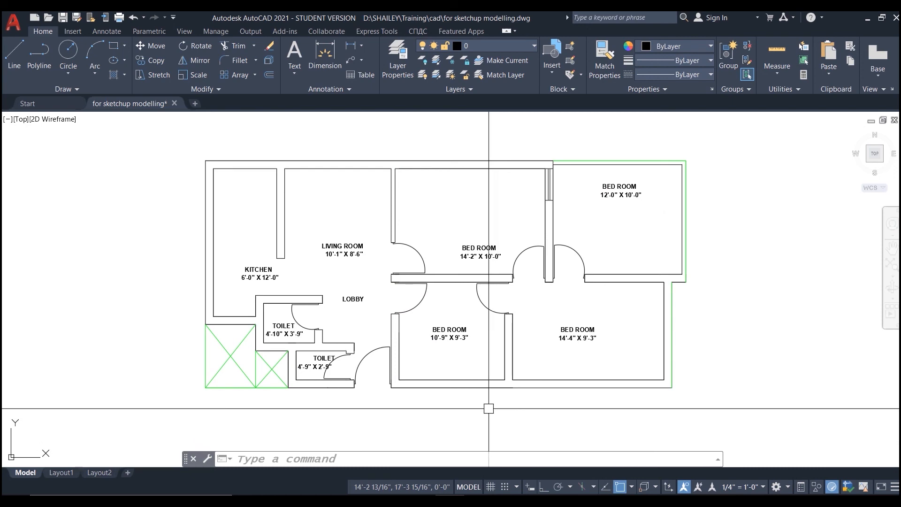
Start saving the drawing under the name "for sketchup modelling" and bring up the available file formats
{"action": "left_click", "coordinate": [76, 18]}
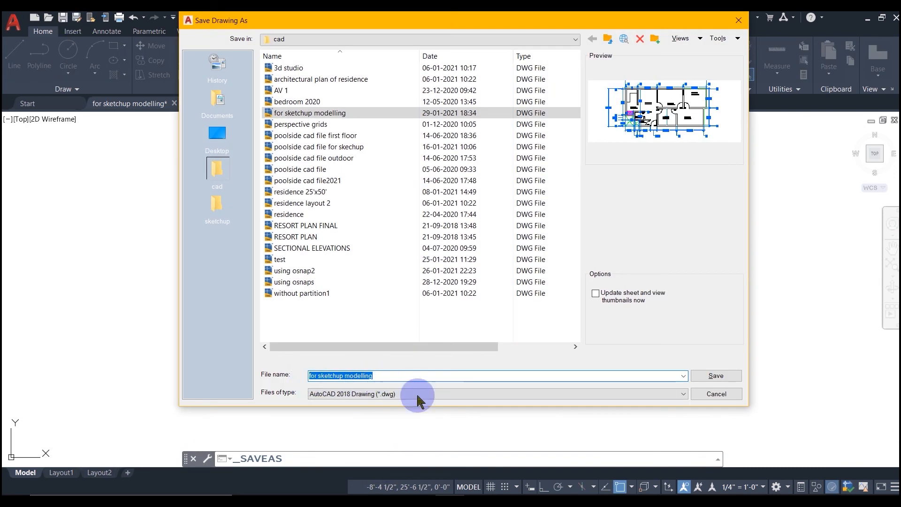
{"action": "left_click", "coordinate": [683, 394]}
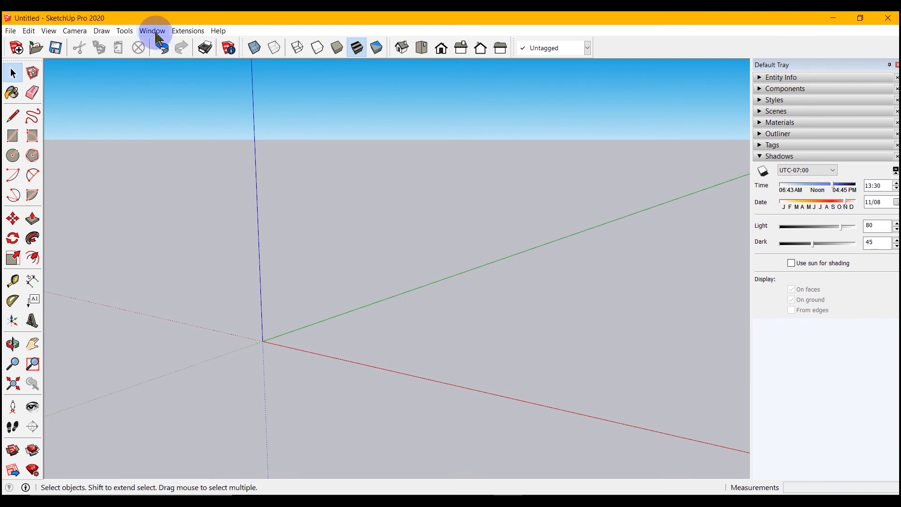
In SketchUp, set the default drawing template to "template for furniture design" with inch units
{"action": "left_click", "coordinate": [151, 32]}
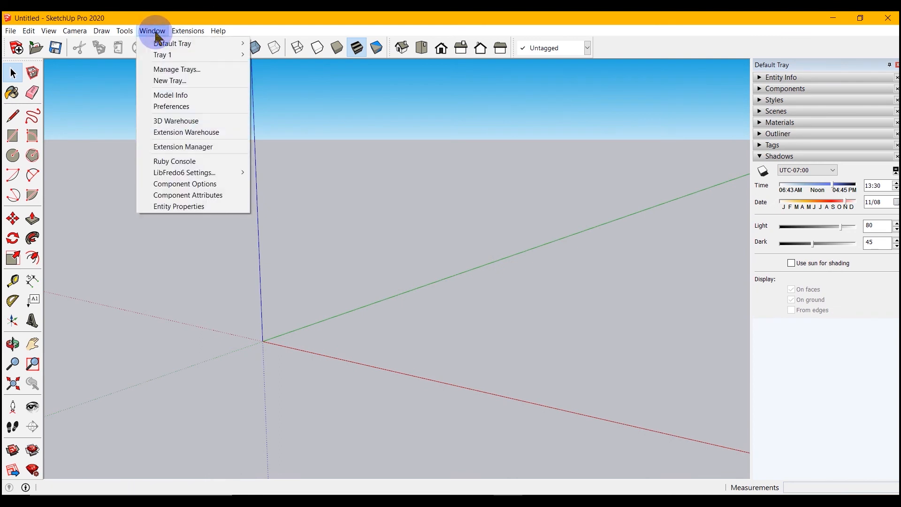
{"action": "left_click", "coordinate": [180, 112]}
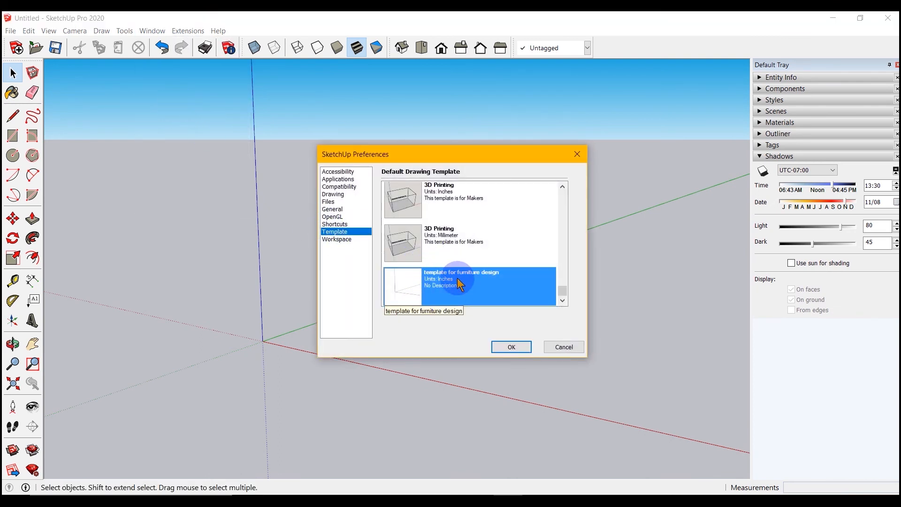
{"action": "left_click", "coordinate": [510, 347]}
Start an import and choose the AutoCAD file "for sketchup modelling" from the Training\cad folder on the work (D:) drive
{"action": "left_click", "coordinate": [10, 32]}
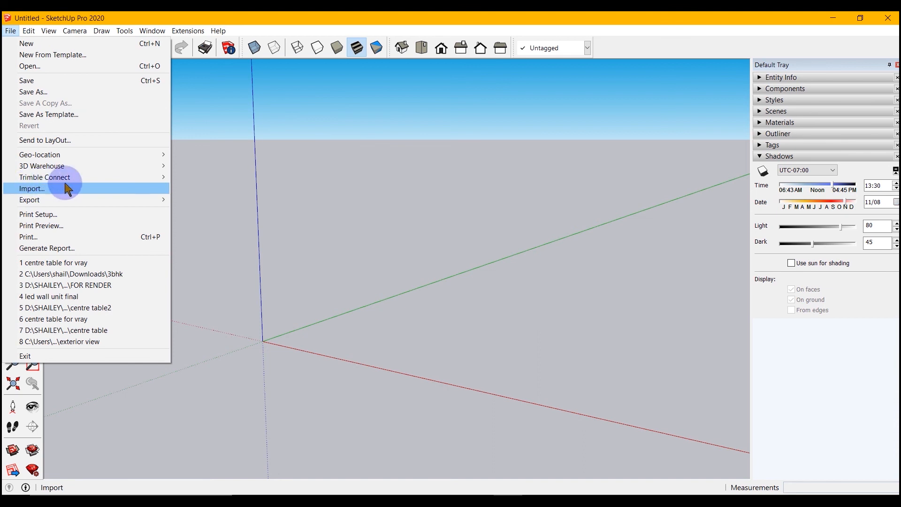
{"action": "left_click", "coordinate": [43, 190]}
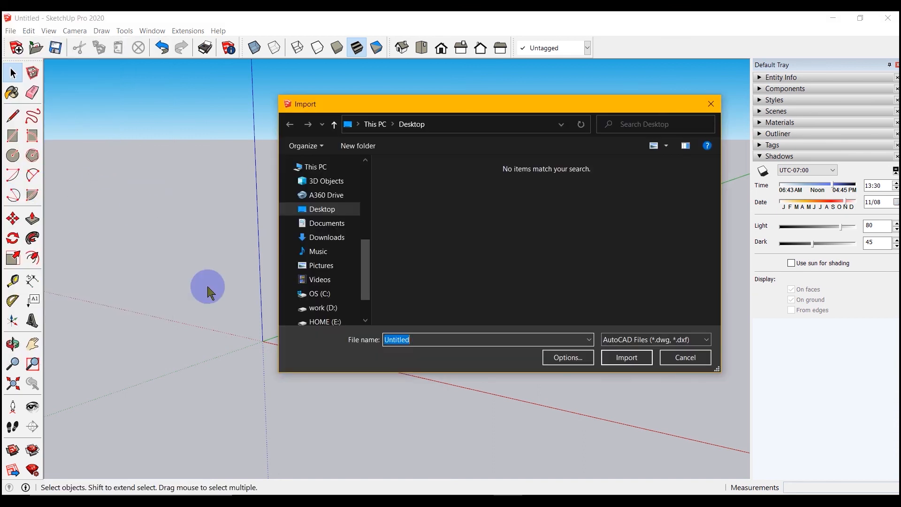
{"action": "scroll", "coordinate": [365, 269], "scroll_direction": "down", "scroll_amount": 2}
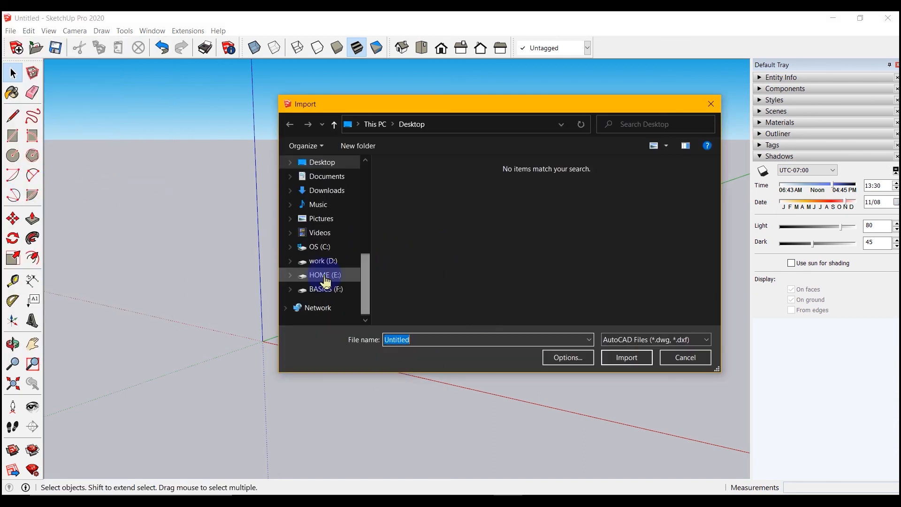
{"action": "left_click", "coordinate": [323, 262]}
{"action": "double_click", "coordinate": [412, 243]}
{"action": "double_click", "coordinate": [417, 267]}
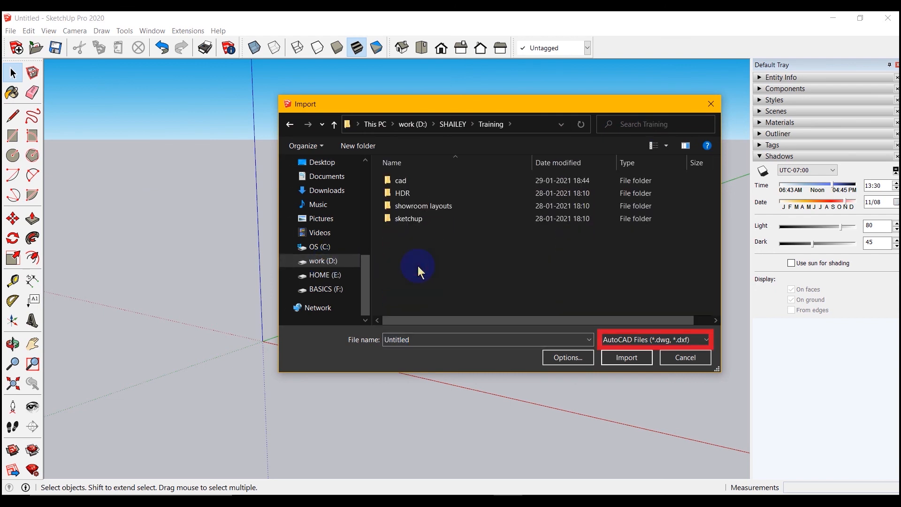
{"action": "double_click", "coordinate": [413, 179]}
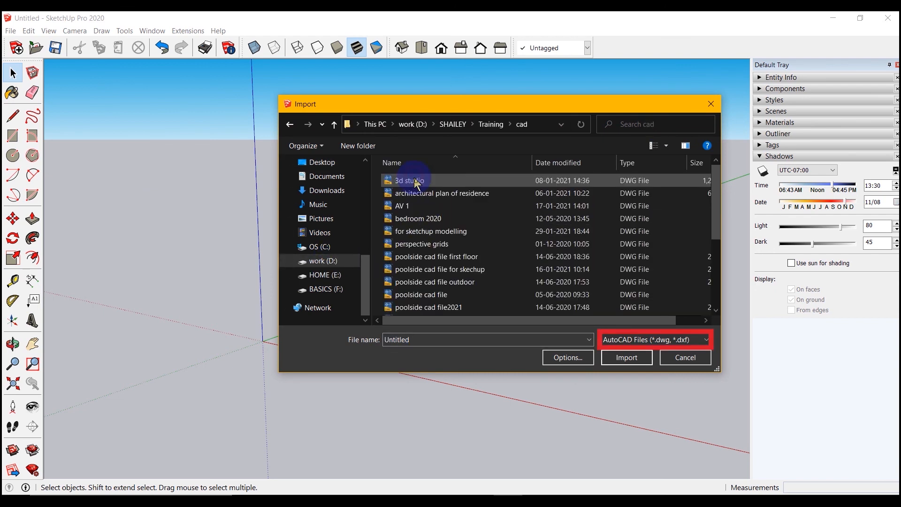
{"action": "scroll", "coordinate": [482, 230], "scroll_direction": "down", "scroll_amount": 1}
{"action": "scroll", "coordinate": [483, 231], "scroll_direction": "down", "scroll_amount": 2}
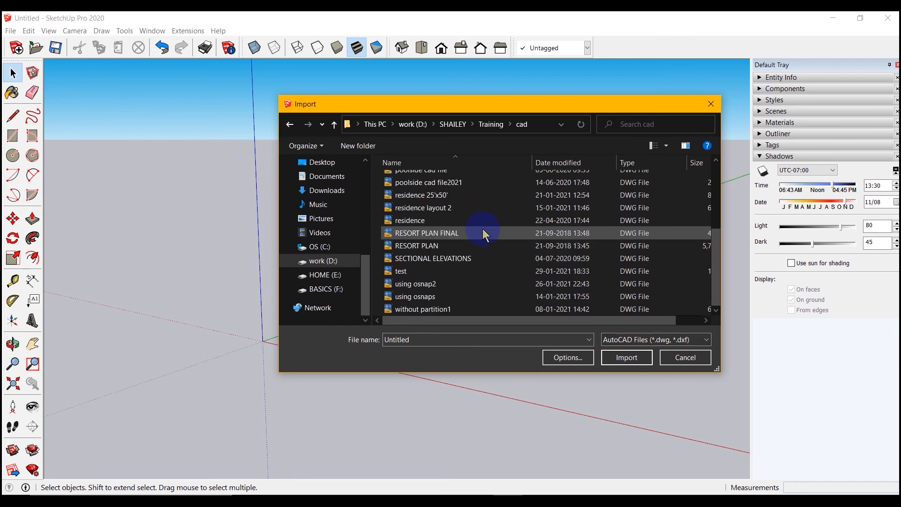
{"action": "scroll", "coordinate": [479, 258], "scroll_direction": "up", "scroll_amount": 1}
{"action": "scroll", "coordinate": [475, 255], "scroll_direction": "up", "scroll_amount": 1}
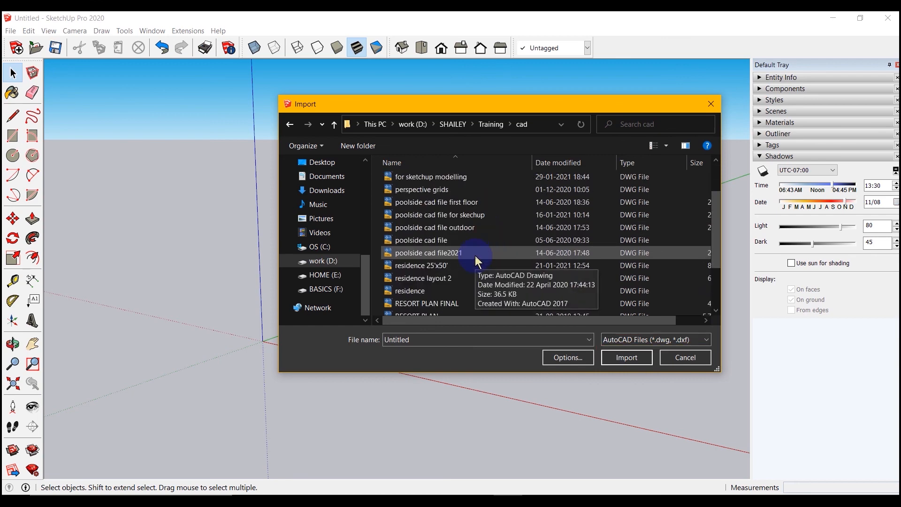
{"action": "left_click", "coordinate": [440, 178]}
Set the DWG import scale units to Inches, import the floor plan and dismiss the import summary
{"action": "left_click", "coordinate": [566, 357]}
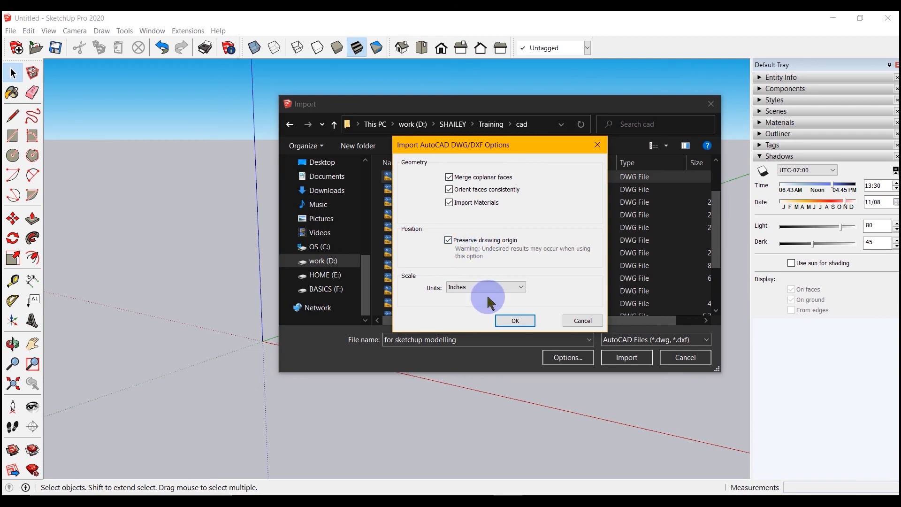
{"action": "left_click", "coordinate": [517, 288]}
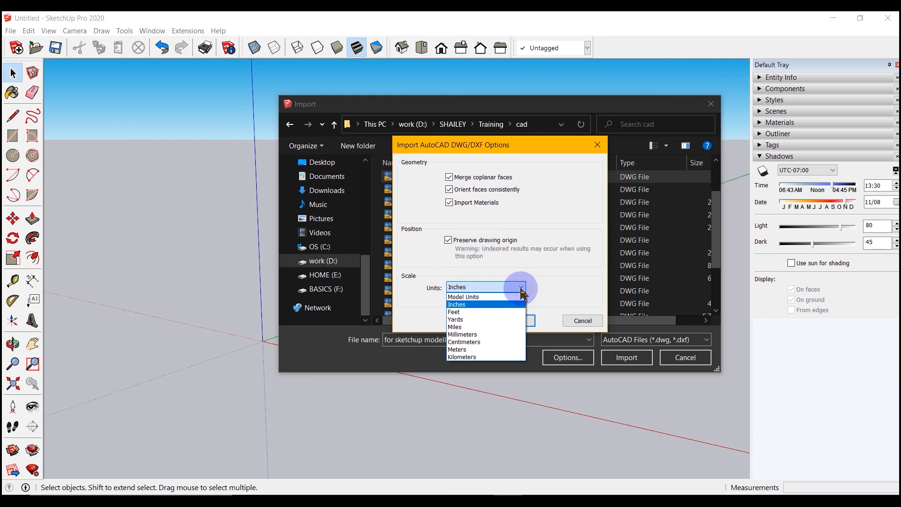
{"action": "left_click", "coordinate": [456, 304]}
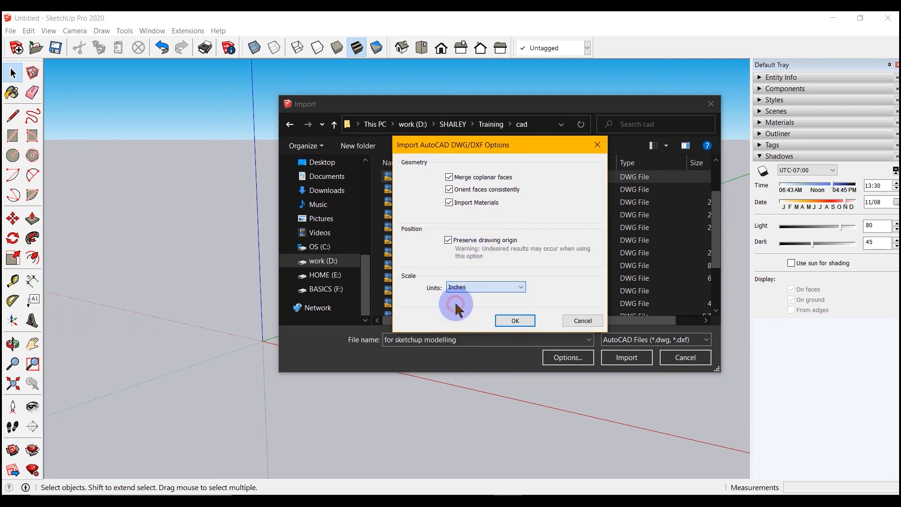
{"action": "left_click", "coordinate": [516, 320]}
{"action": "left_click", "coordinate": [619, 358]}
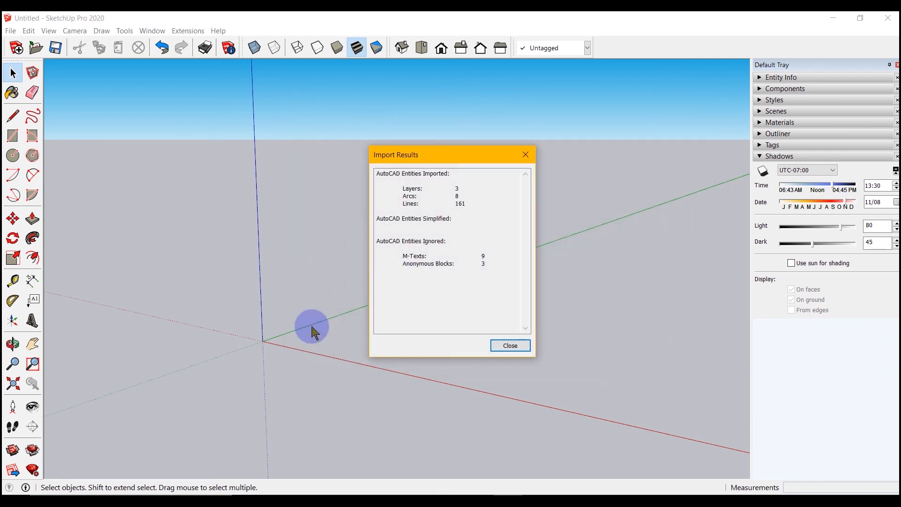
{"action": "left_click", "coordinate": [510, 345]}
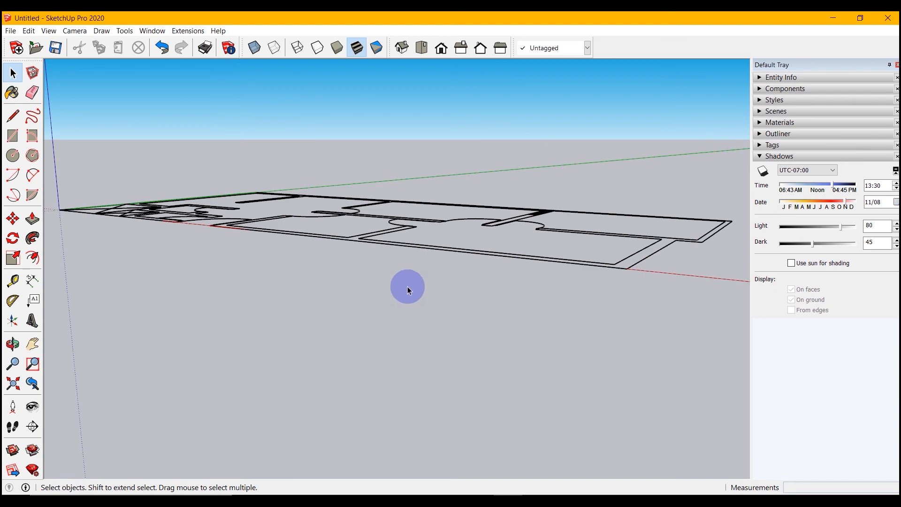
Inspect the imported floor plan from above, selecting all its connected linework and clearing the selection
{"action": "middle_click_drag", "start_coordinate": [308, 242], "coordinate": [384, 294]}
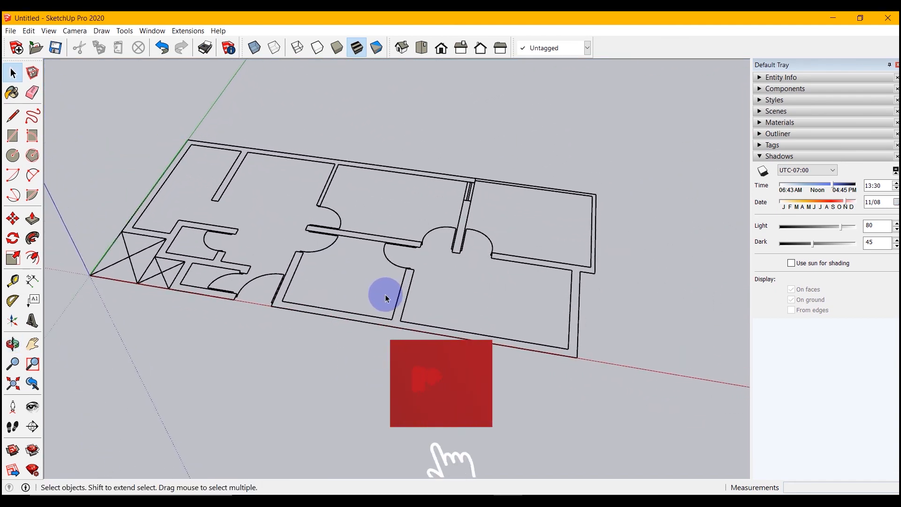
{"action": "triple_click", "coordinate": [385, 320]}
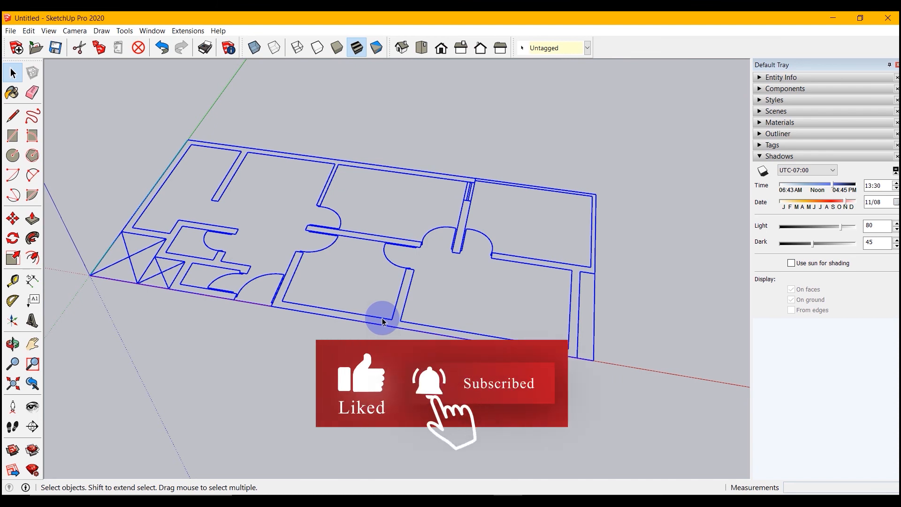
{"action": "left_click", "coordinate": [334, 255]}
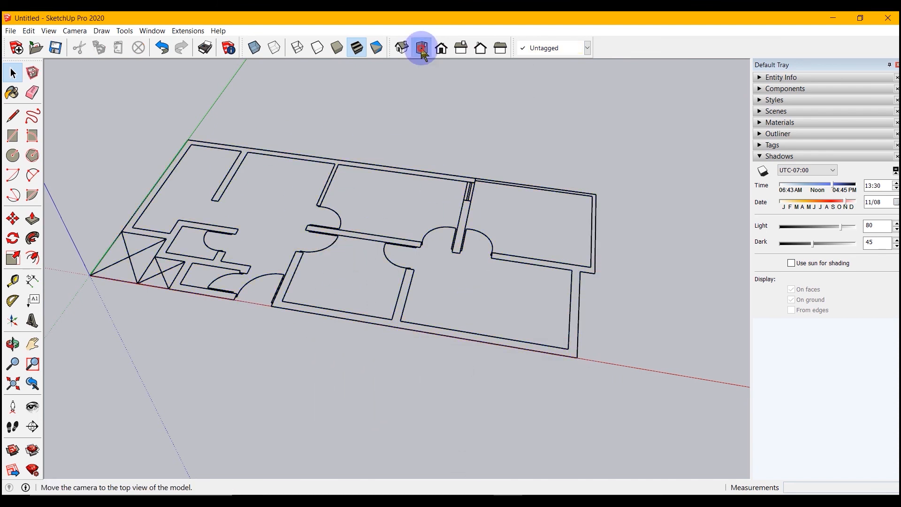
Show the floor plan in top view with parallel projection
{"action": "left_click", "coordinate": [421, 47]}
{"action": "left_click", "coordinate": [70, 31]}
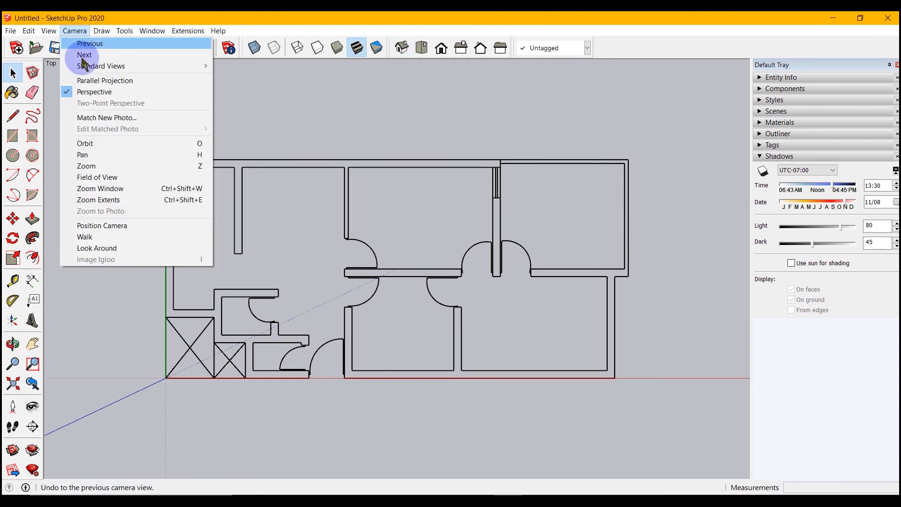
{"action": "left_click", "coordinate": [95, 82]}
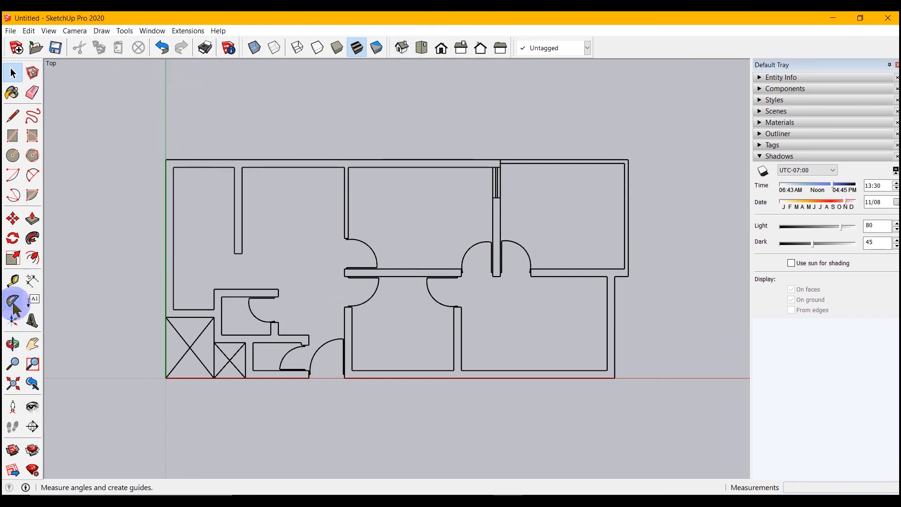
Measure the overall length of the floor plan's outer wall along the green axis with the Tape Measure tool
{"action": "left_click", "coordinate": [12, 281]}
{"action": "left_click", "coordinate": [166, 159]}
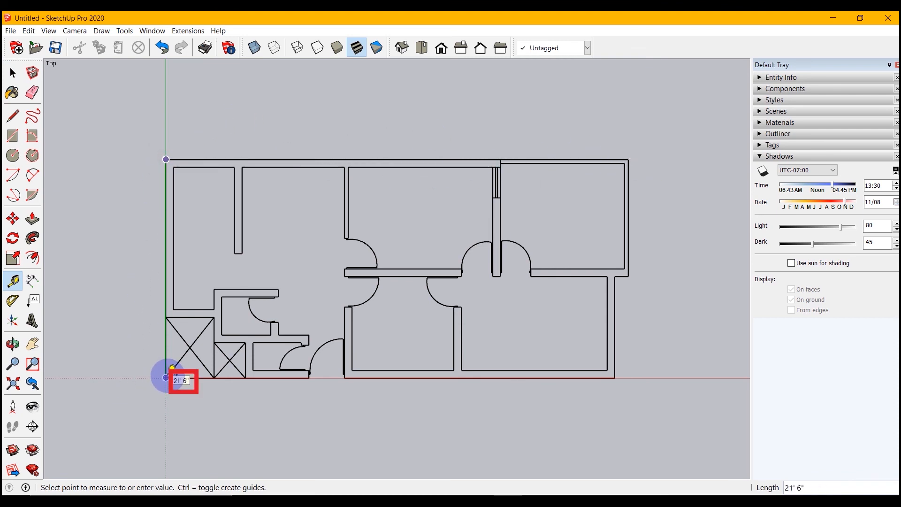
{"action": "left_click", "coordinate": [14, 73]}
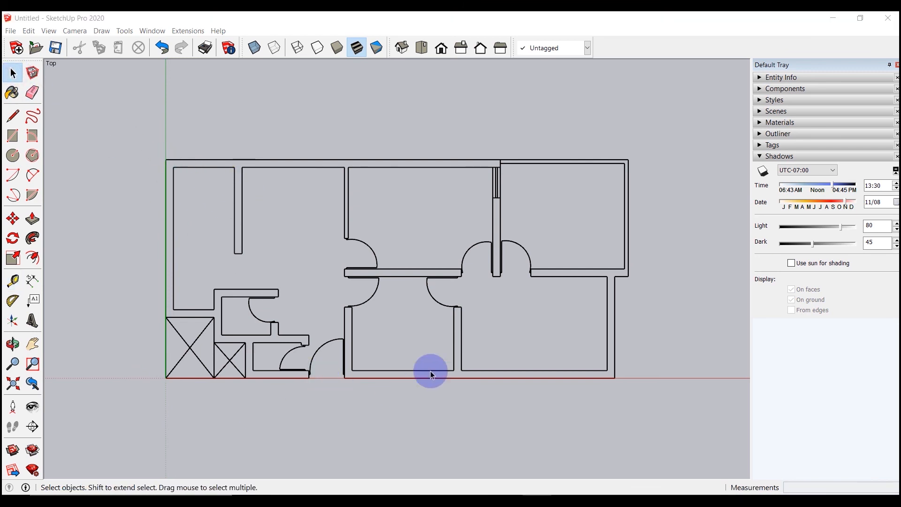
Select the whole floor plan, check the available grouping options and clear the selection
{"action": "triple_click", "coordinate": [351, 277]}
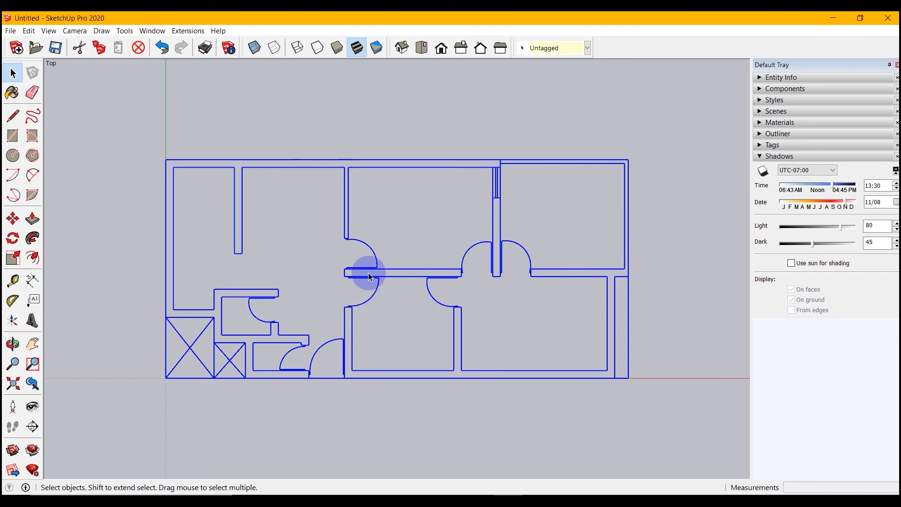
{"action": "right_click", "coordinate": [369, 274]}
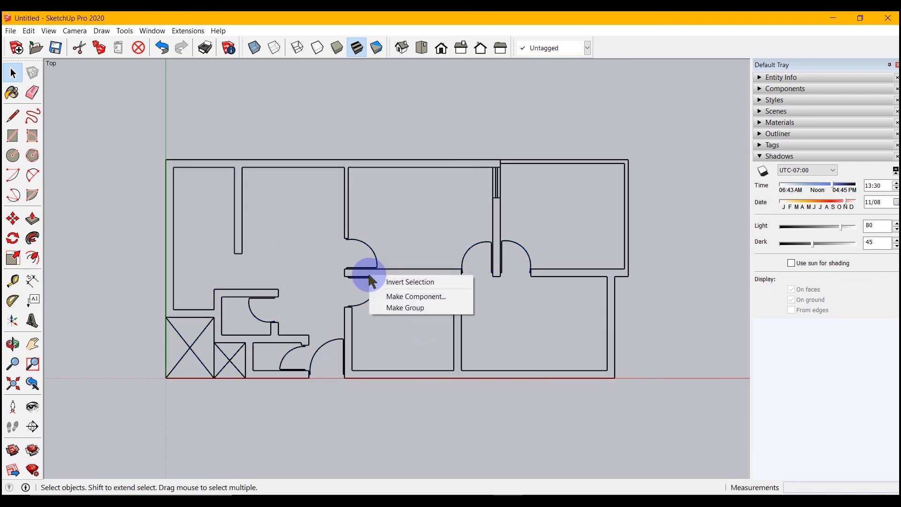
{"action": "right_click", "coordinate": [343, 276]}
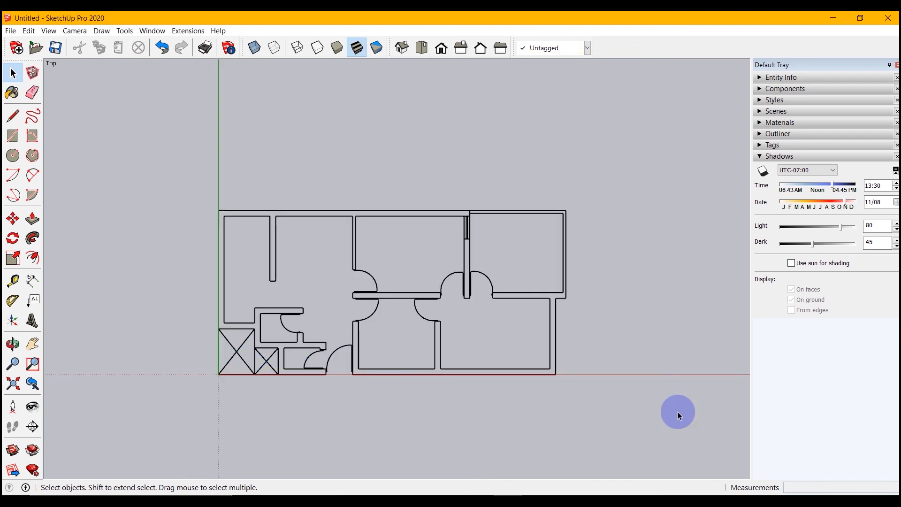
Add a new tag named "cad plan visible"
{"action": "left_click", "coordinate": [760, 157]}
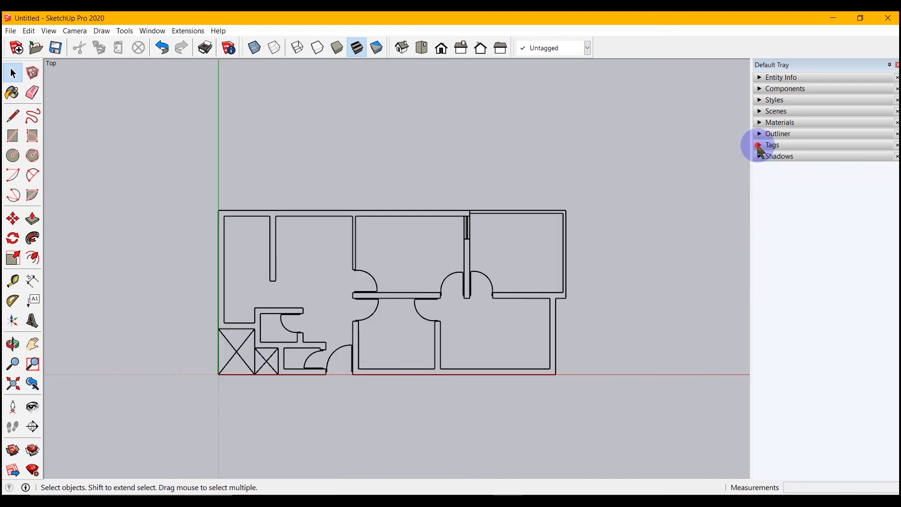
{"action": "left_click", "coordinate": [760, 145]}
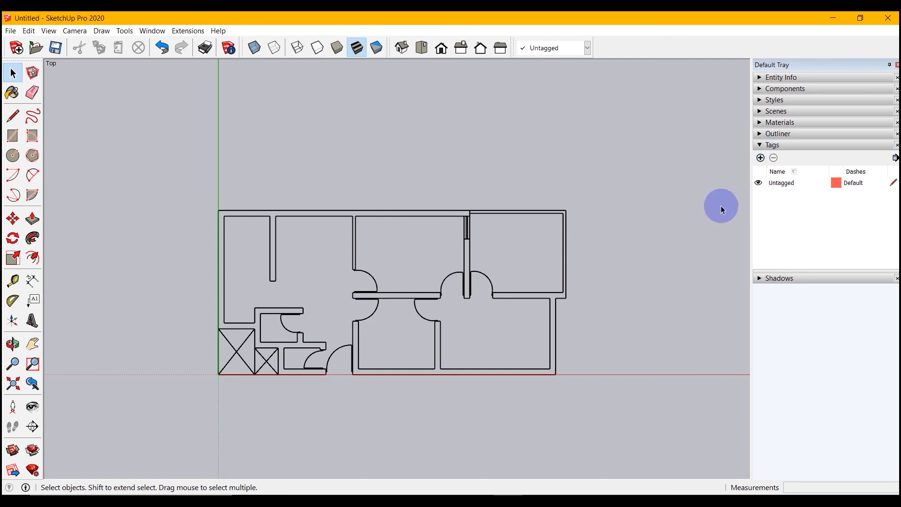
{"action": "left_click", "coordinate": [760, 145]}
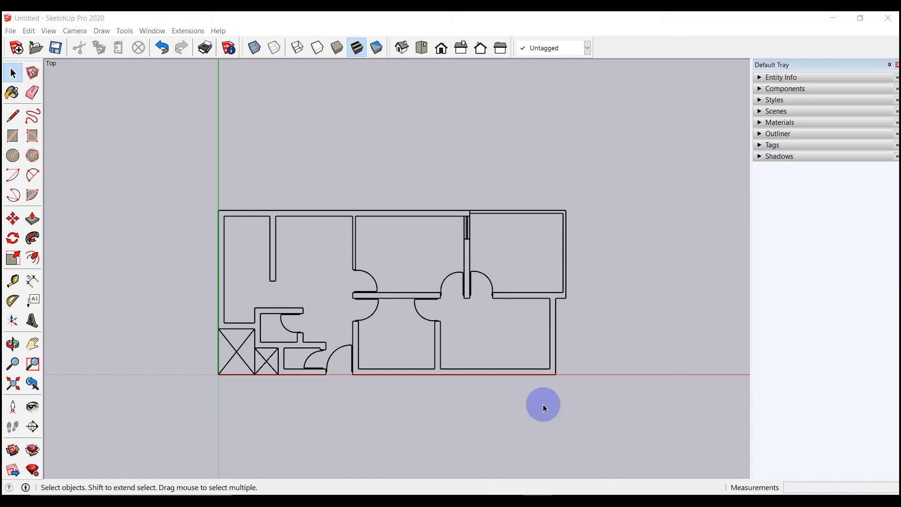
{"action": "left_click", "coordinate": [761, 146]}
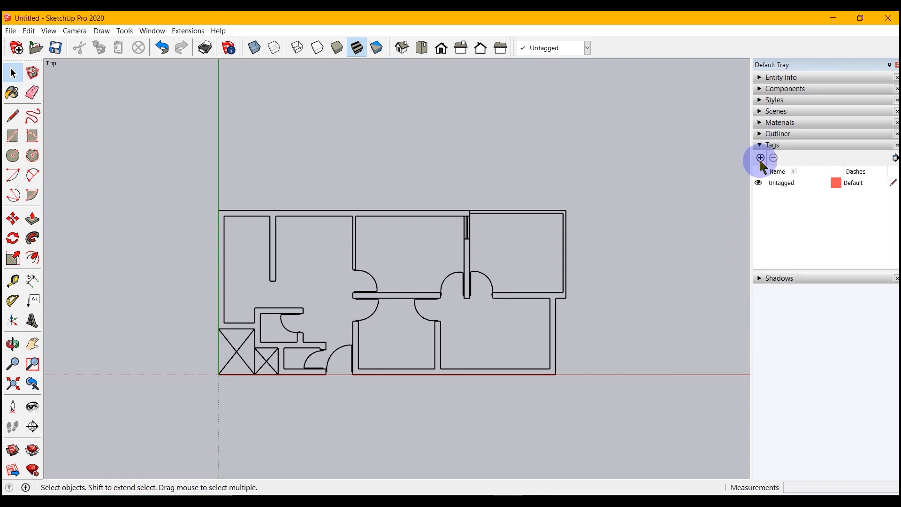
{"action": "left_click", "coordinate": [760, 158]}
{"action": "type", "text": "can plan visib"}
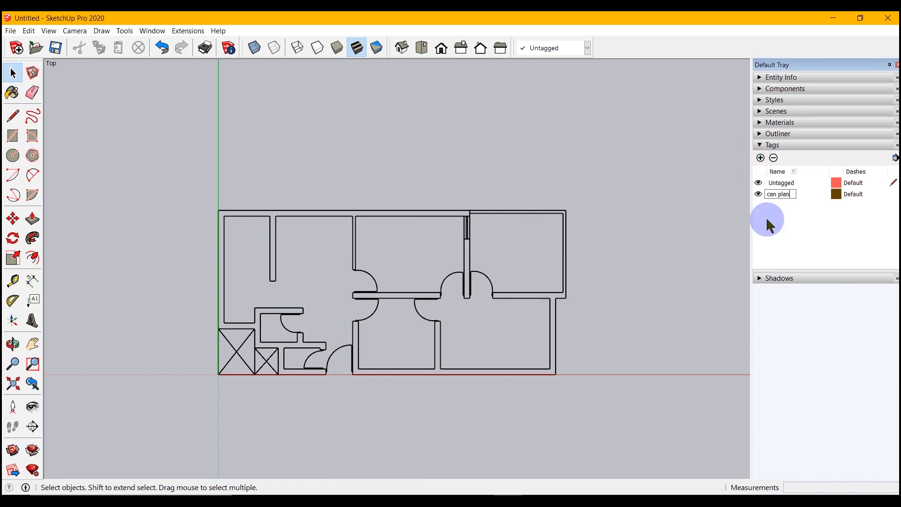
{"action": "type", "text": "le"}
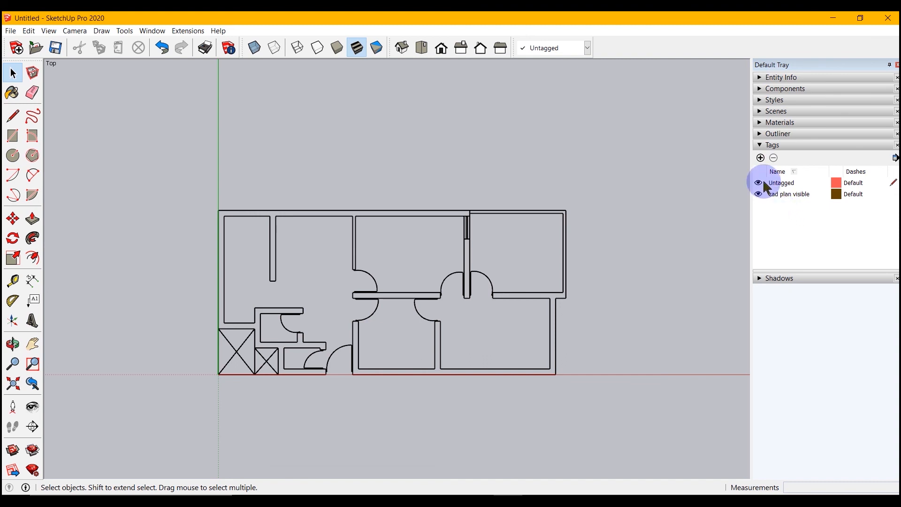
Assign the imported floor plan to the "cad plan visible" tag and clear the selection
{"action": "left_click", "coordinate": [761, 145]}
{"action": "left_click", "coordinate": [760, 147]}
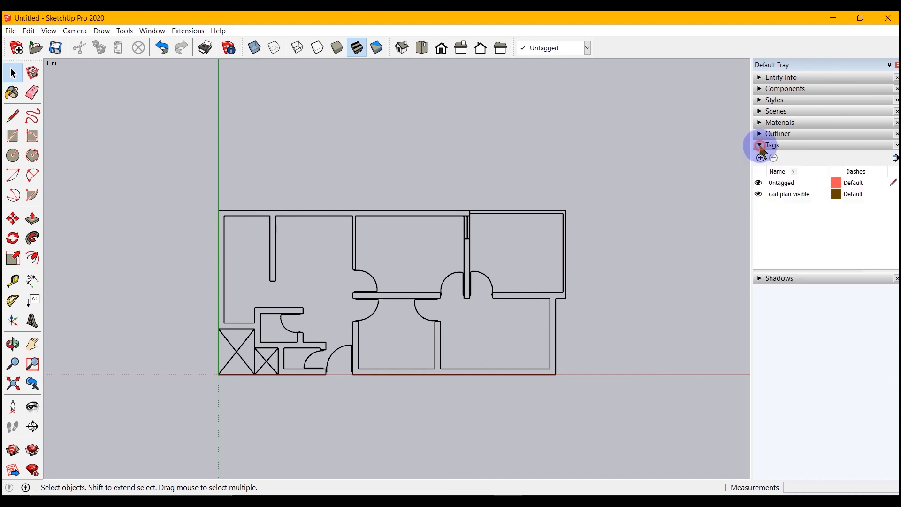
{"action": "left_click", "coordinate": [492, 292]}
{"action": "left_click", "coordinate": [587, 47]}
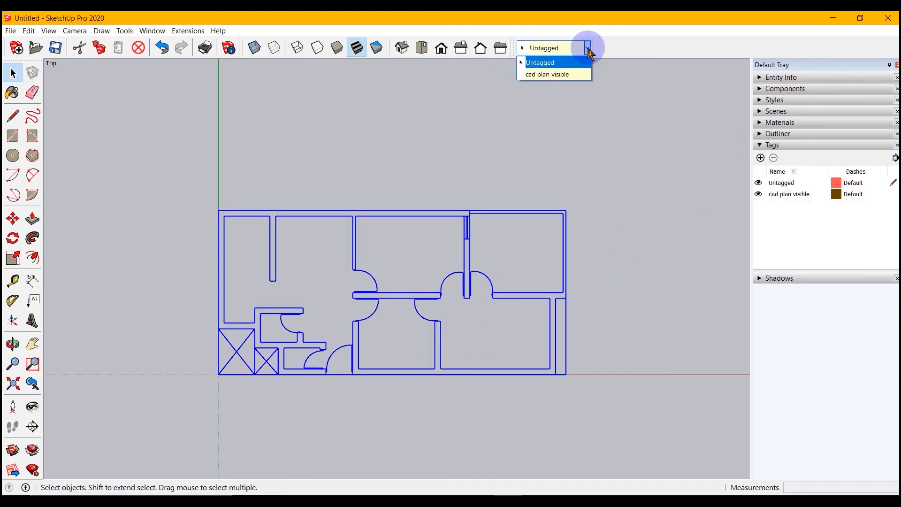
{"action": "left_click", "coordinate": [546, 74]}
{"action": "left_click", "coordinate": [529, 131]}
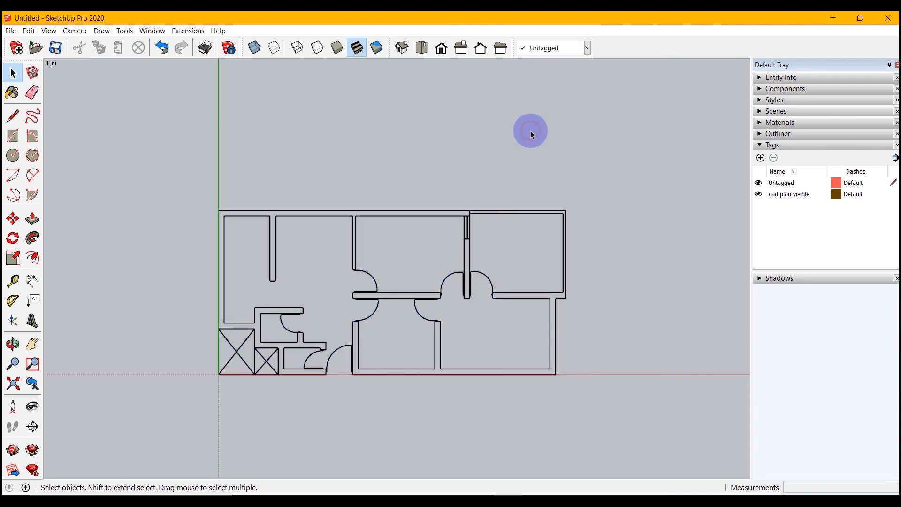
Test the "cad plan visible" tag by switching its visibility off and on again
{"action": "left_click", "coordinate": [759, 194]}
{"action": "left_click", "coordinate": [758, 194]}
{"action": "left_click", "coordinate": [759, 195]}
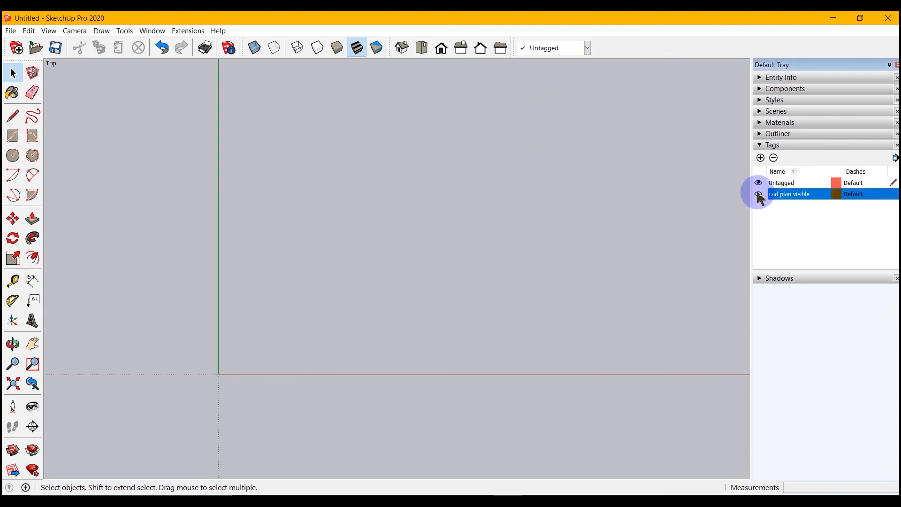
{"action": "left_click", "coordinate": [758, 195]}
Add a scene of the current top view and name it "cad plan visible"
{"action": "left_click", "coordinate": [761, 145]}
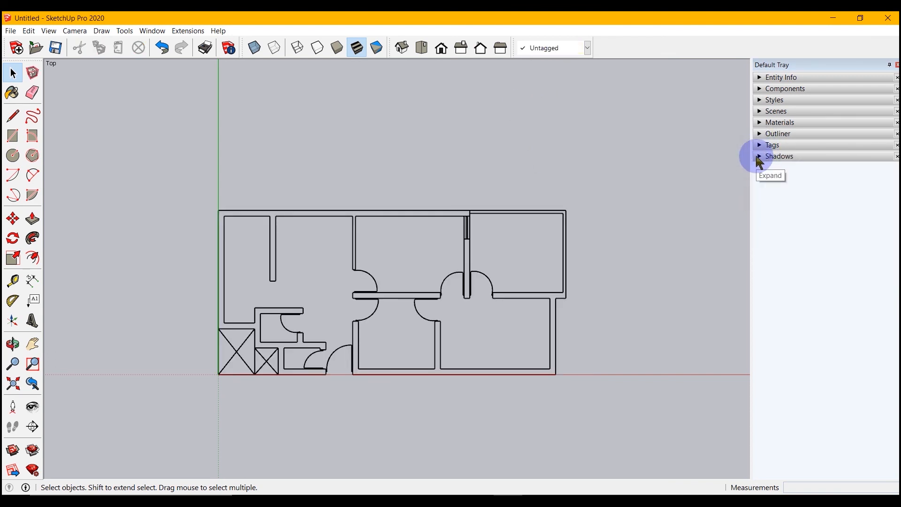
{"action": "left_click", "coordinate": [759, 112]}
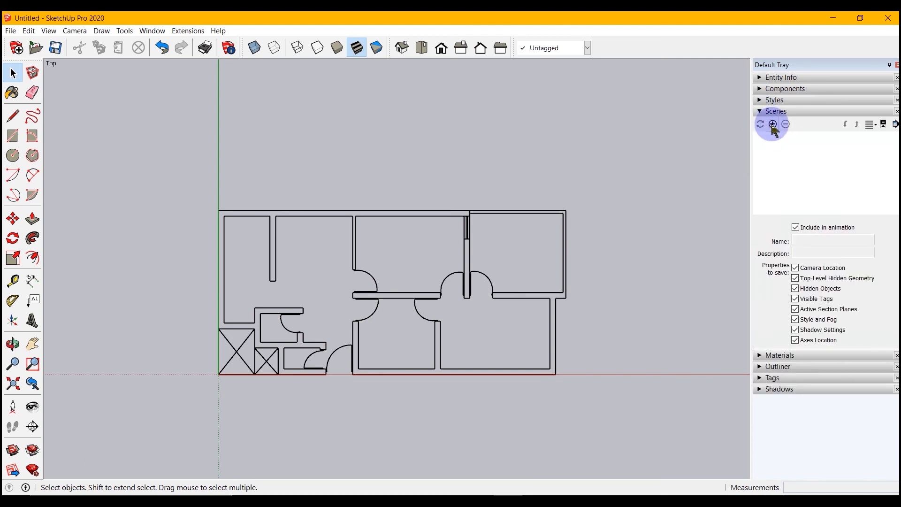
{"action": "left_click", "coordinate": [772, 124]}
{"action": "left_click", "coordinate": [775, 150]}
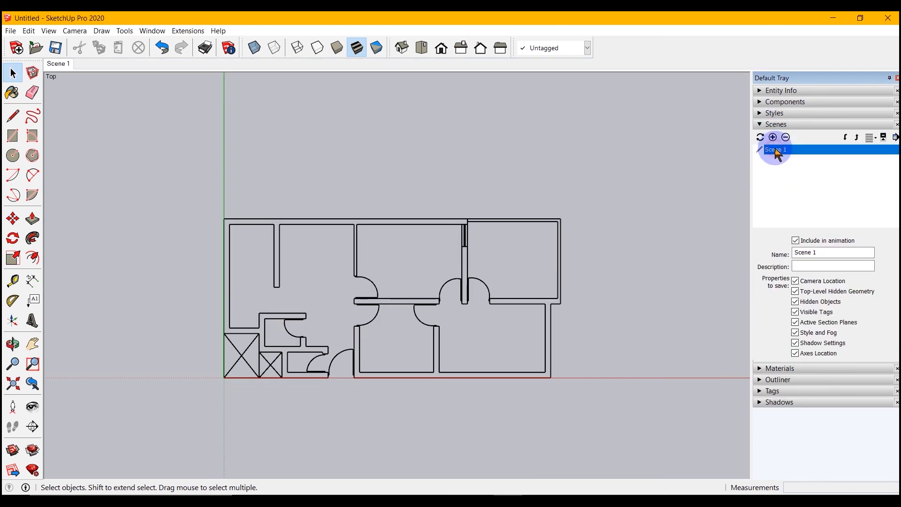
{"action": "left_click_drag", "start_coordinate": [828, 252], "coordinate": [777, 251]}
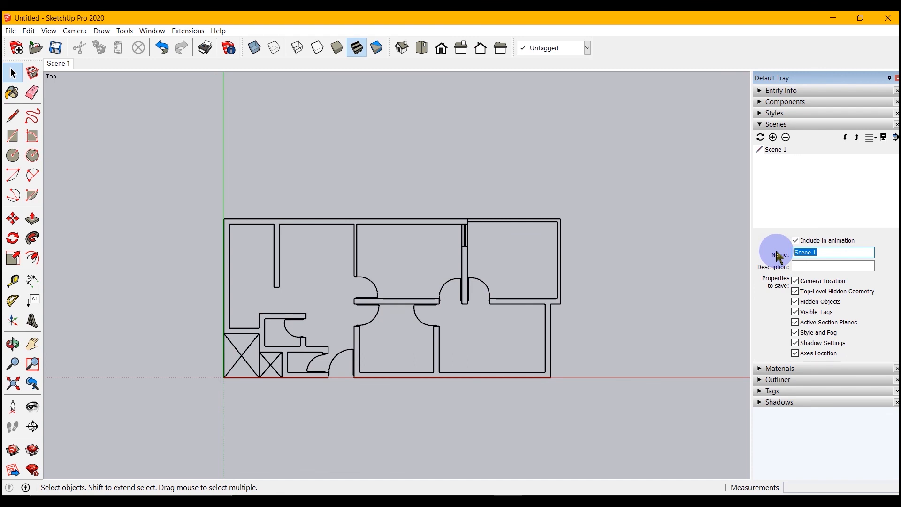
{"action": "type", "text": "cad plan visible"}
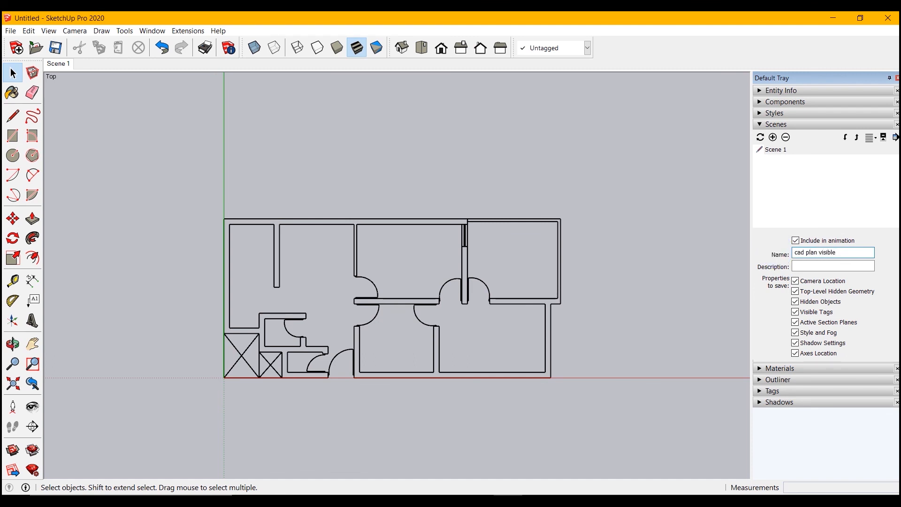
{"action": "left_click", "coordinate": [784, 202]}
{"action": "left_click", "coordinate": [764, 124]}
Hide the "cad plan visible" tag and save this state as a new scene named "cad plan not visible"
{"action": "left_click", "coordinate": [761, 158]}
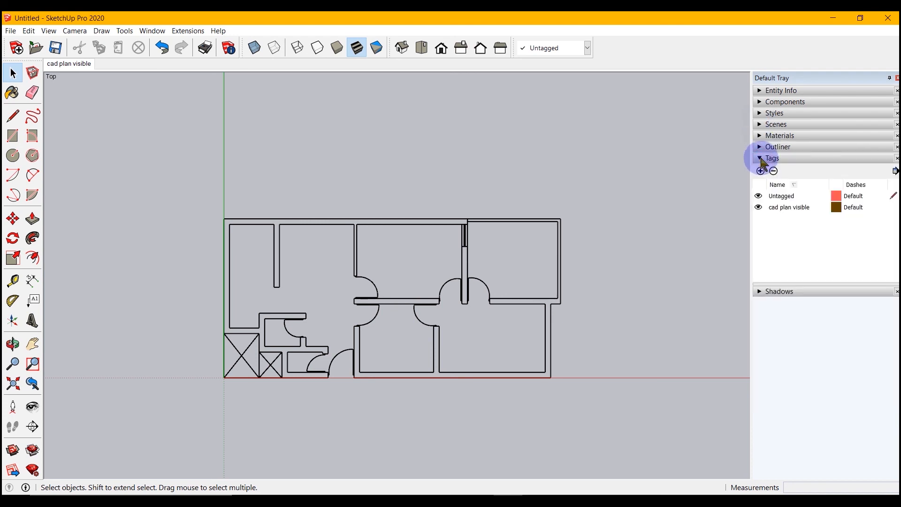
{"action": "left_click", "coordinate": [758, 207]}
{"action": "left_click", "coordinate": [760, 124]}
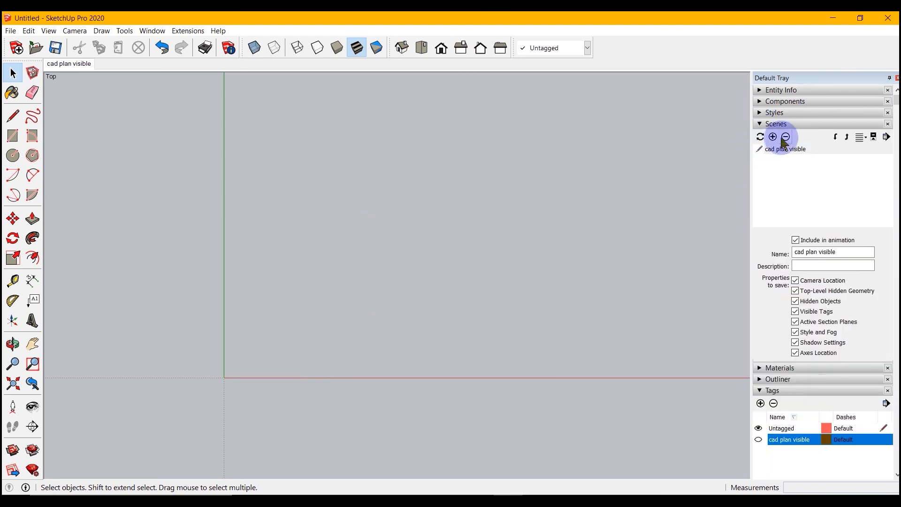
{"action": "left_click", "coordinate": [773, 137]}
{"action": "type", "text": "cad"}
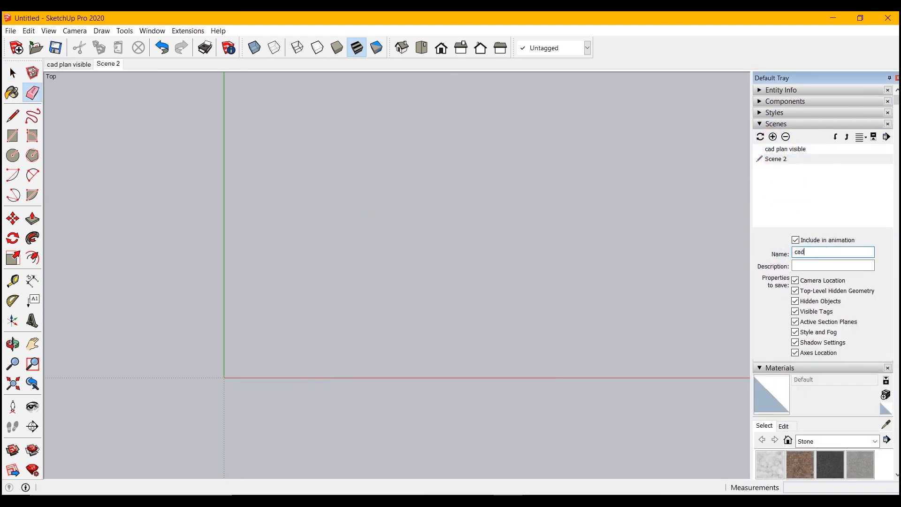
{"action": "type", "text": " plan not visible"}
{"action": "key", "text": "Return"}
{"action": "left_click", "coordinate": [763, 124]}
Switch back and forth between the two scenes to check the plan's visibility, finishing on "cad plan visible"
{"action": "left_click", "coordinate": [16, 77]}
{"action": "left_click", "coordinate": [64, 65]}
{"action": "left_click", "coordinate": [106, 64]}
{"action": "left_click", "coordinate": [61, 65]}
{"action": "left_click", "coordinate": [110, 65]}
{"action": "left_click", "coordinate": [66, 65]}
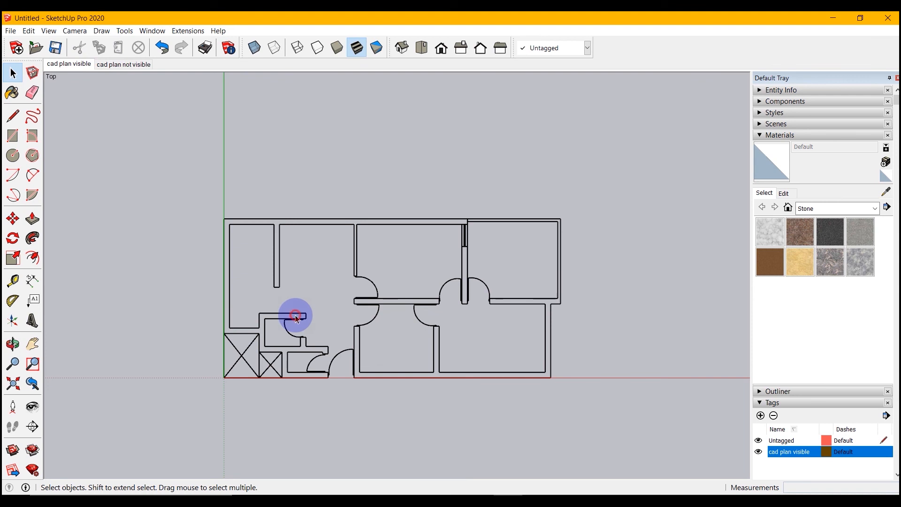
Lock the imported floor plan component
{"action": "left_click", "coordinate": [293, 314]}
{"action": "right_click", "coordinate": [274, 279]}
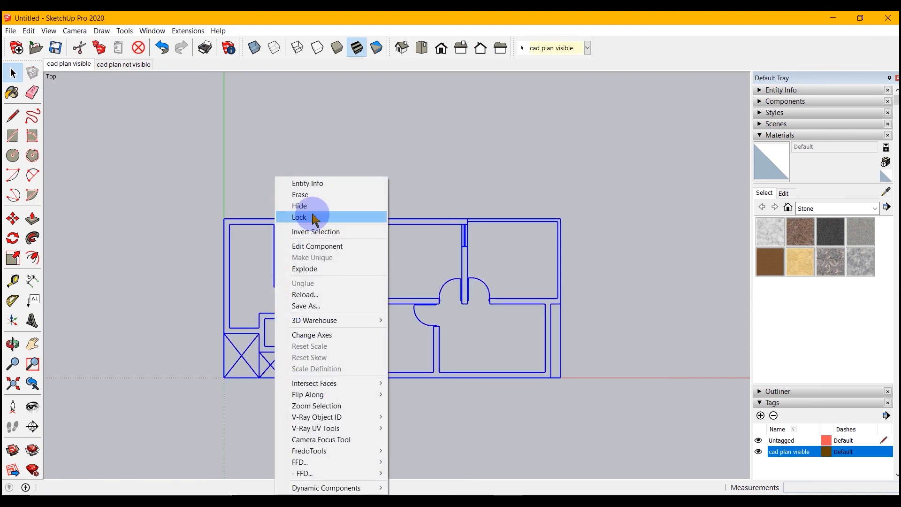
{"action": "left_click", "coordinate": [296, 217]}
{"action": "left_click", "coordinate": [294, 260]}
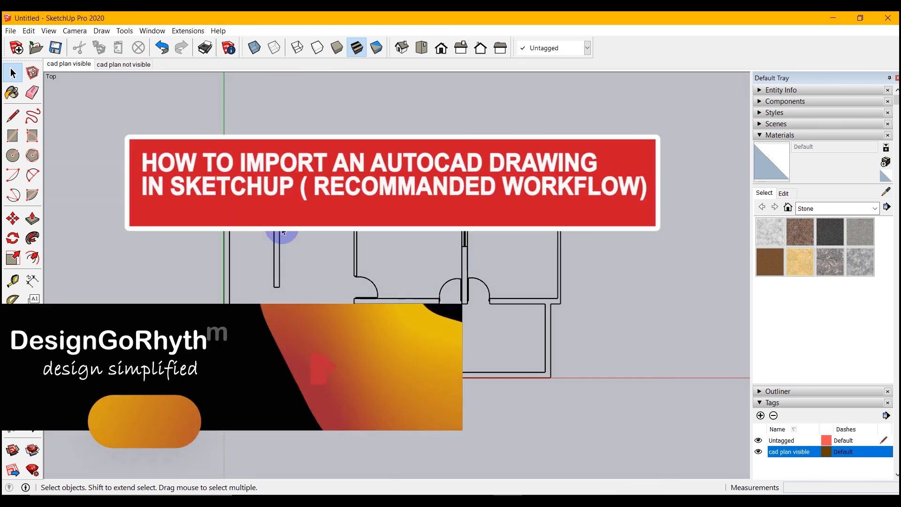
Select the locked floor plan and collapse the Materials and Tags sections of the tray
{"action": "left_click", "coordinate": [282, 231]}
{"action": "left_click", "coordinate": [779, 135]}
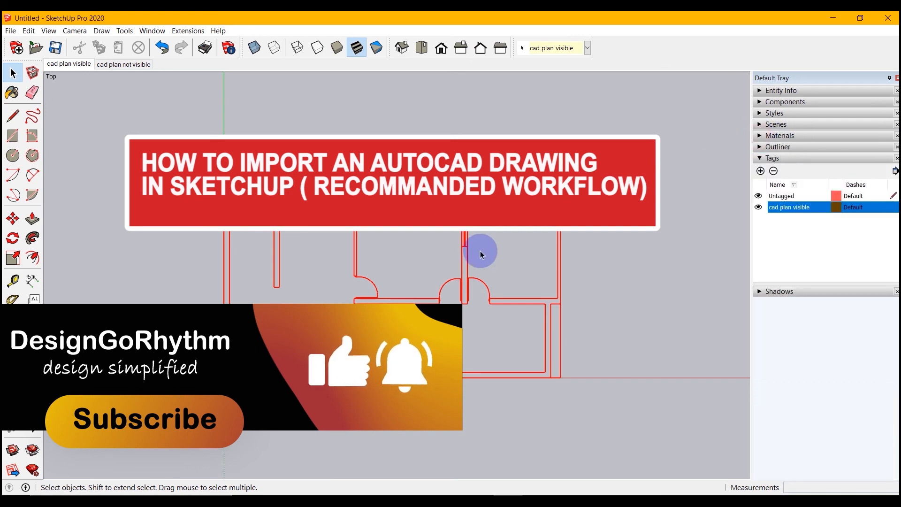
{"action": "left_click", "coordinate": [772, 157]}
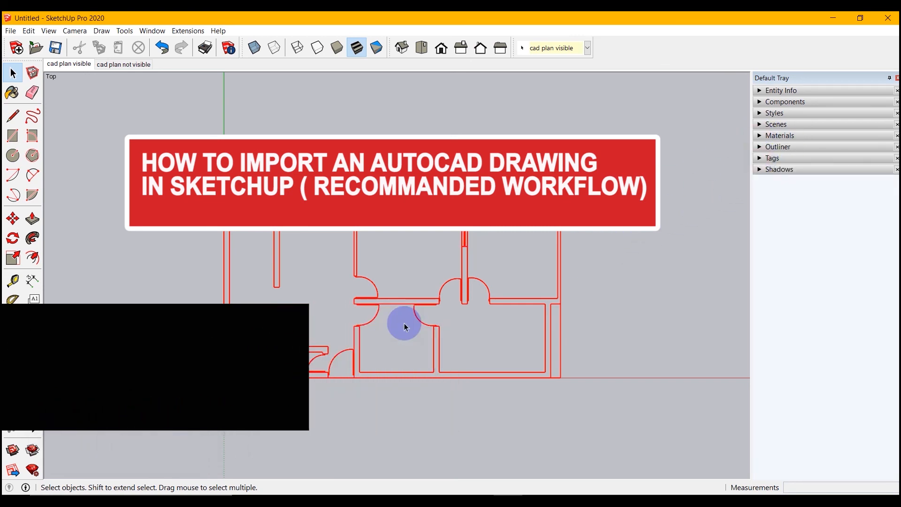